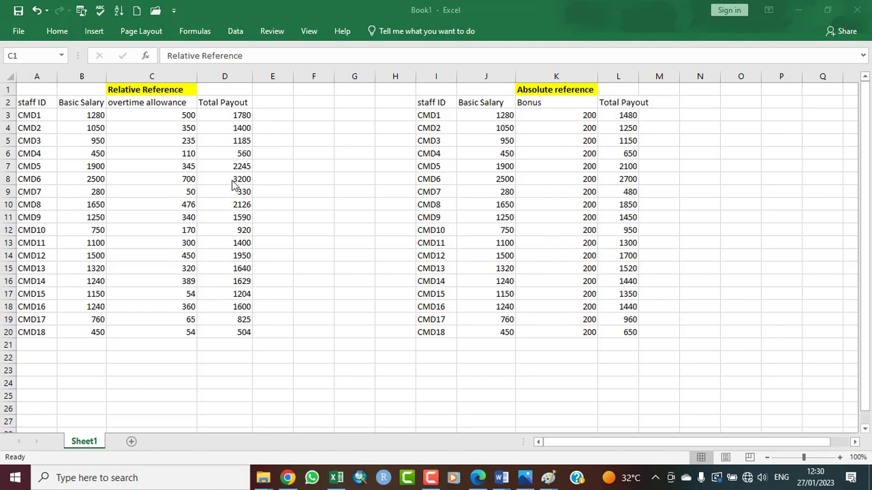
# - Inspect the Total Payout column of the Relative Reference table and the formula in cell D6
pyautogui.click(222, 74)
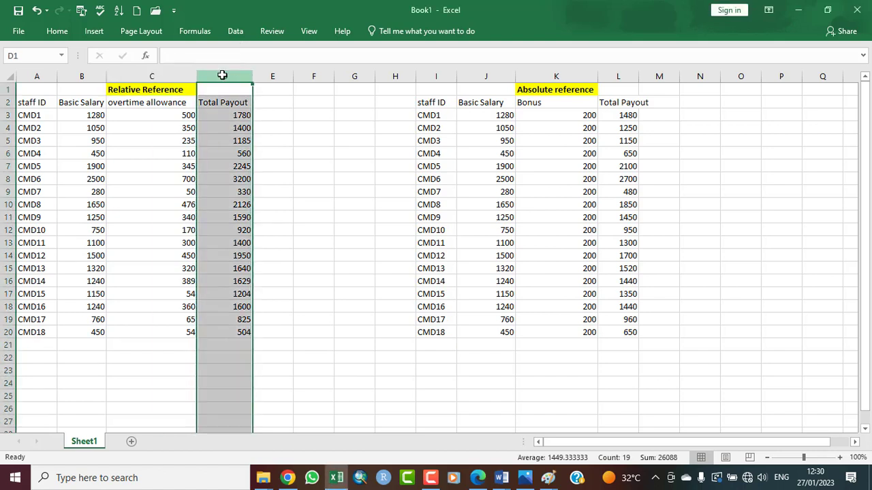
pyautogui.click(228, 156)
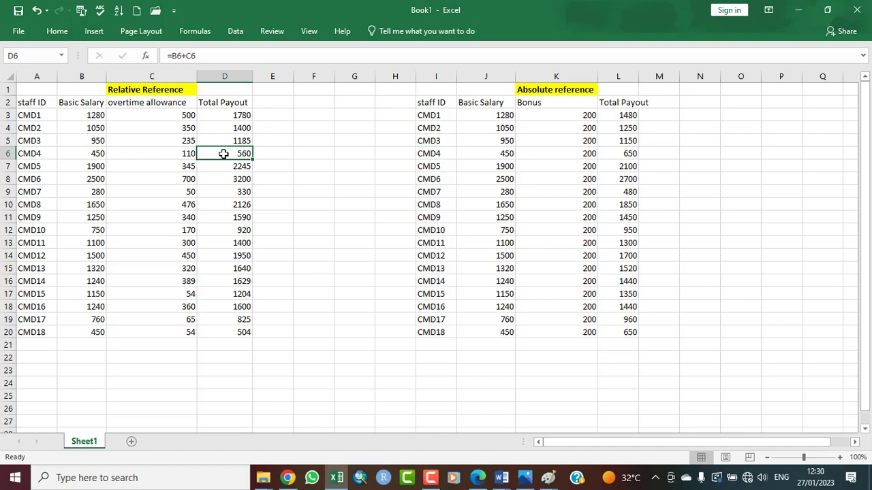
pyautogui.click(313, 172)
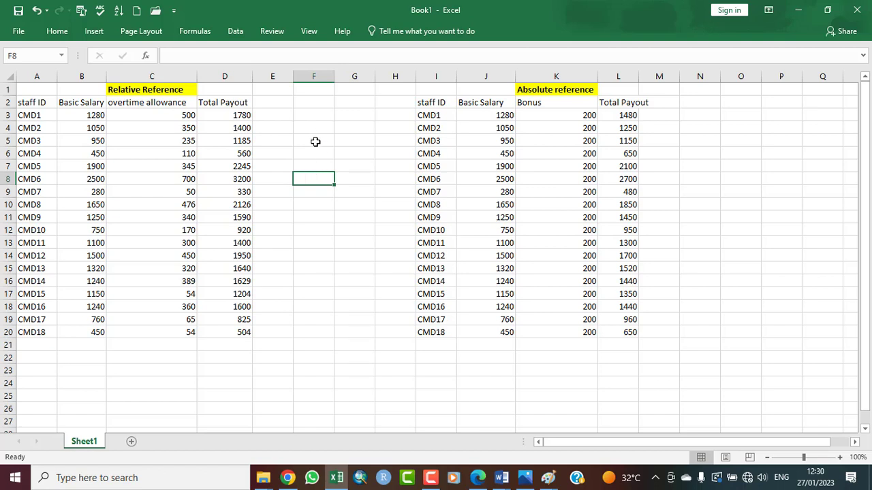
# - Enter the sample number 600 in cell F5 and a sample first name in cell F7
pyautogui.click(315, 142)
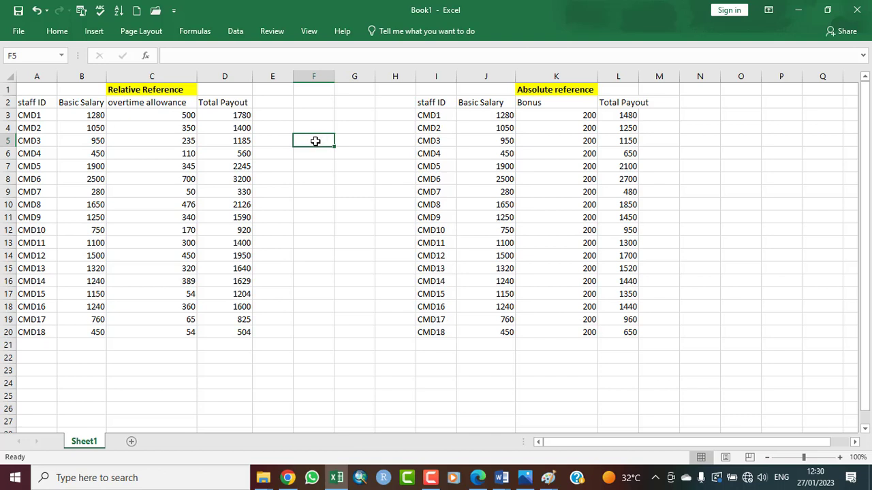
pyautogui.write('600')
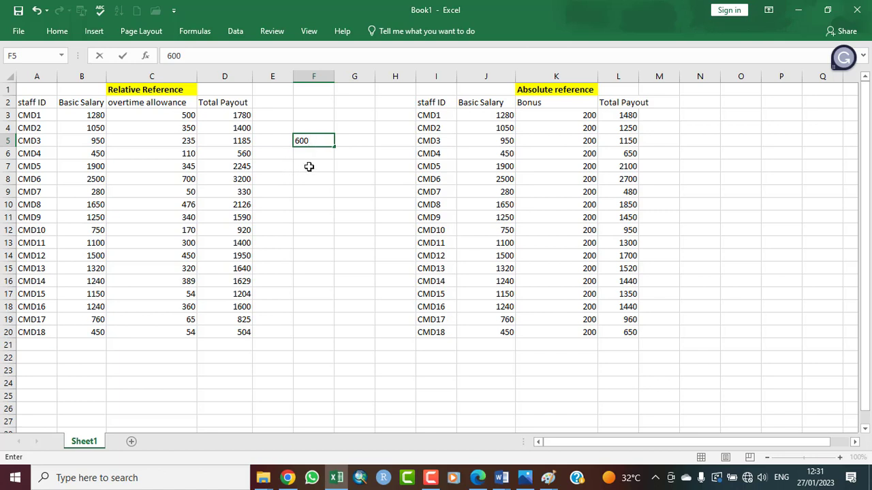
pyautogui.press('Return')
pyautogui.click(309, 167)
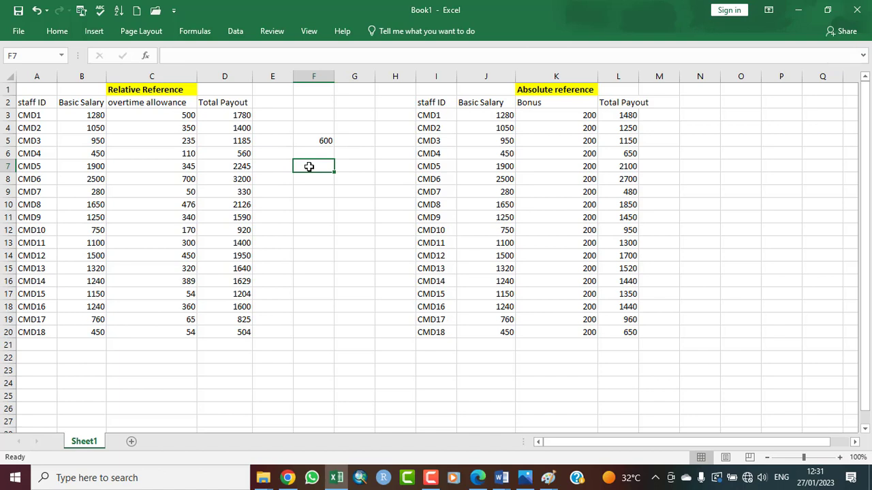
pyautogui.write('John')
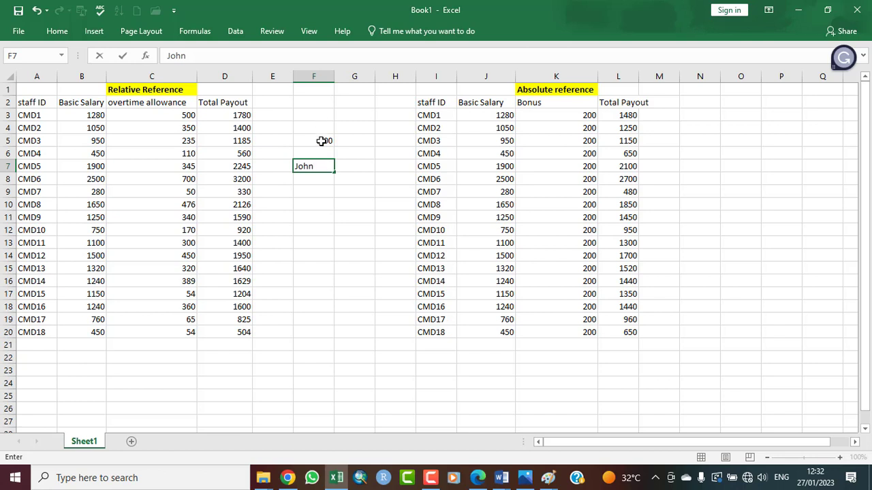
pyautogui.click(320, 141)
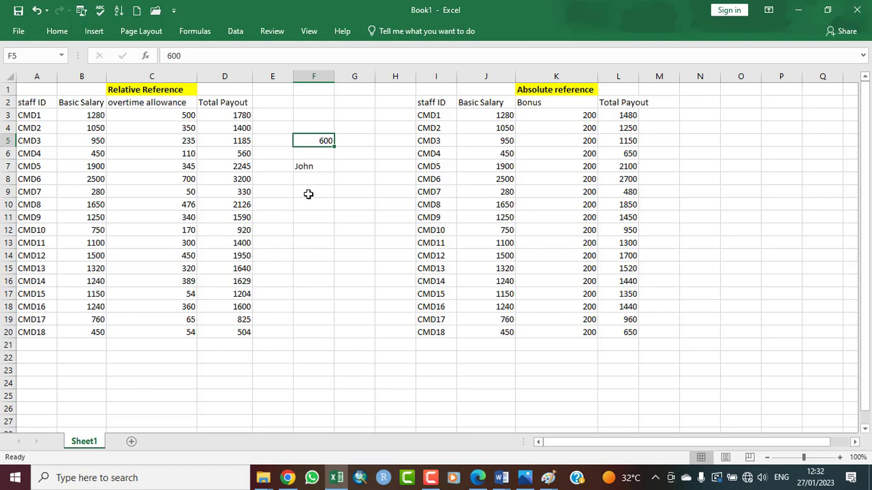
# - Enter a formula in cell E9 that multiplies C9 by D9, and review it
pyautogui.click(273, 193)
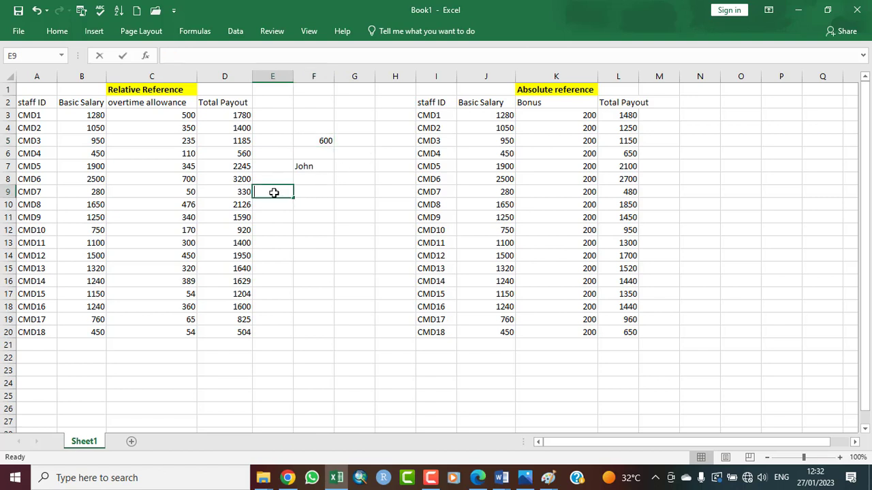
pyautogui.write('=')
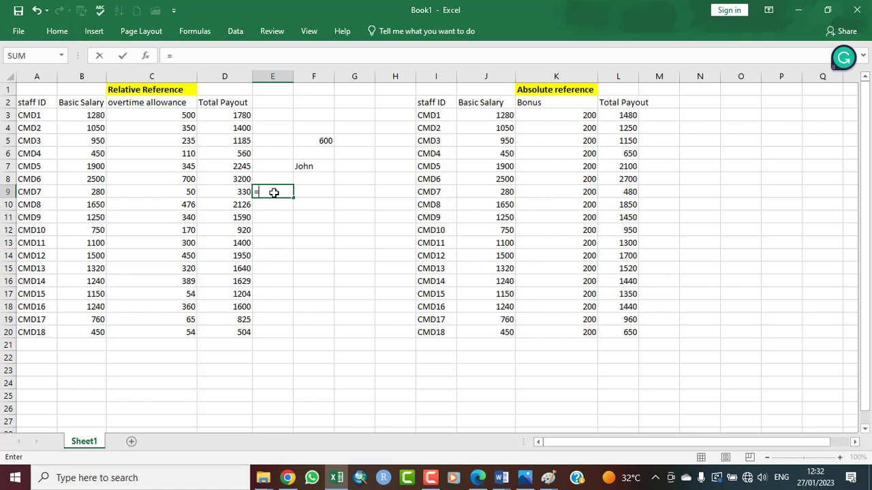
pyautogui.click(183, 193)
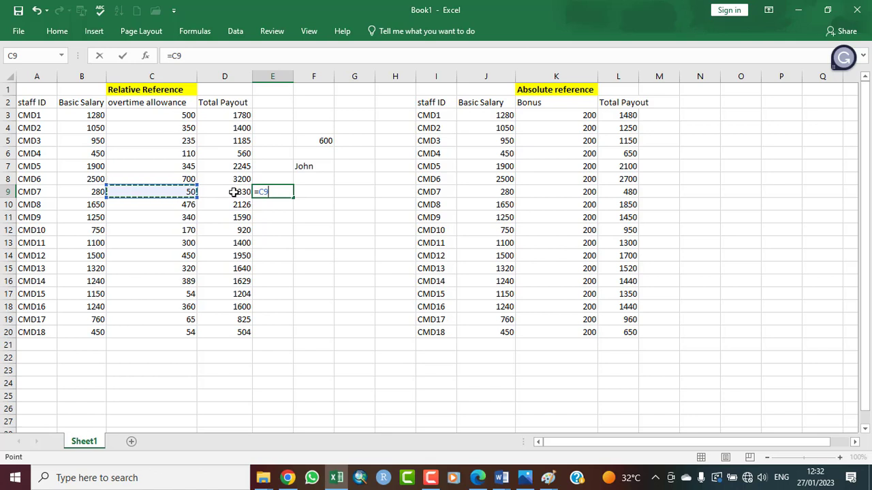
pyautogui.write('*')
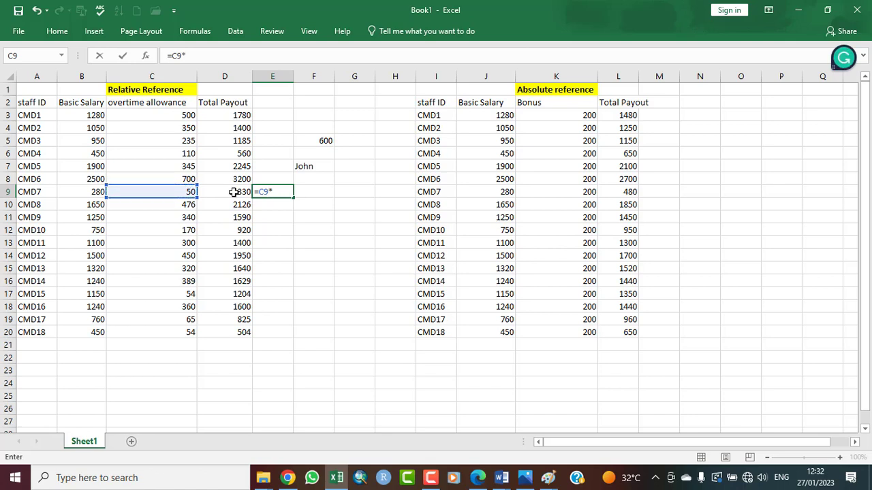
pyautogui.click(235, 192)
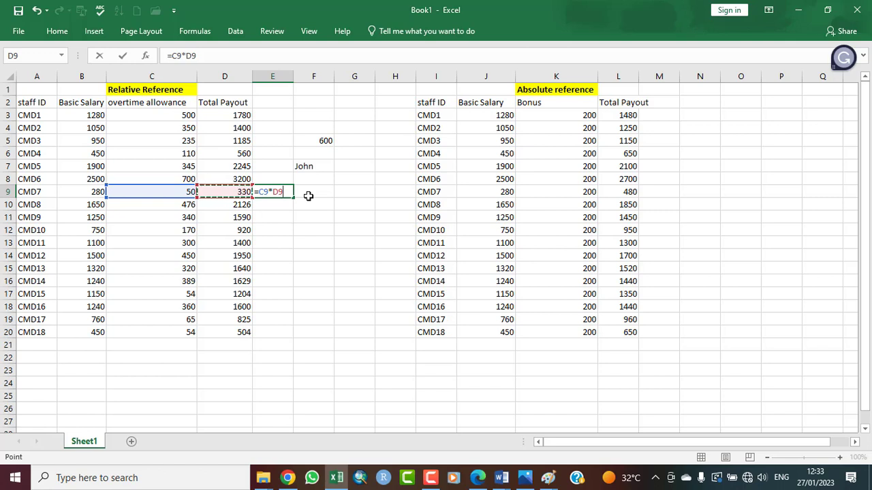
pyautogui.press('Return')
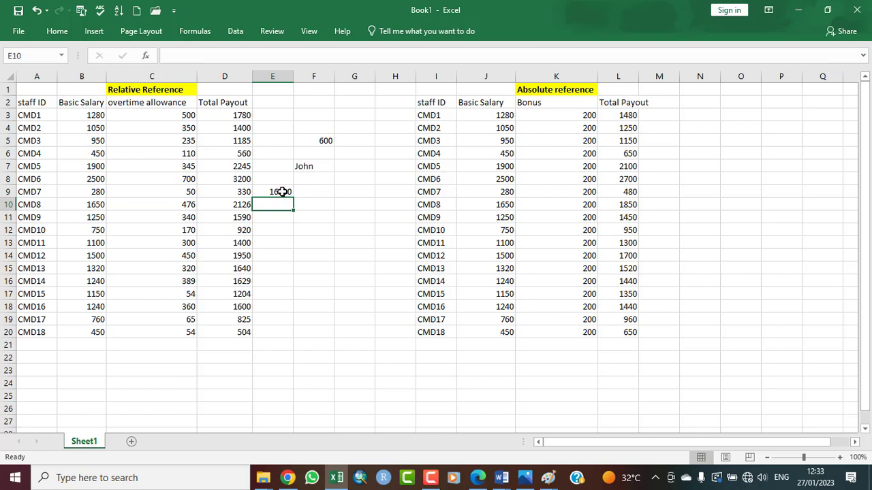
pyautogui.click(282, 191)
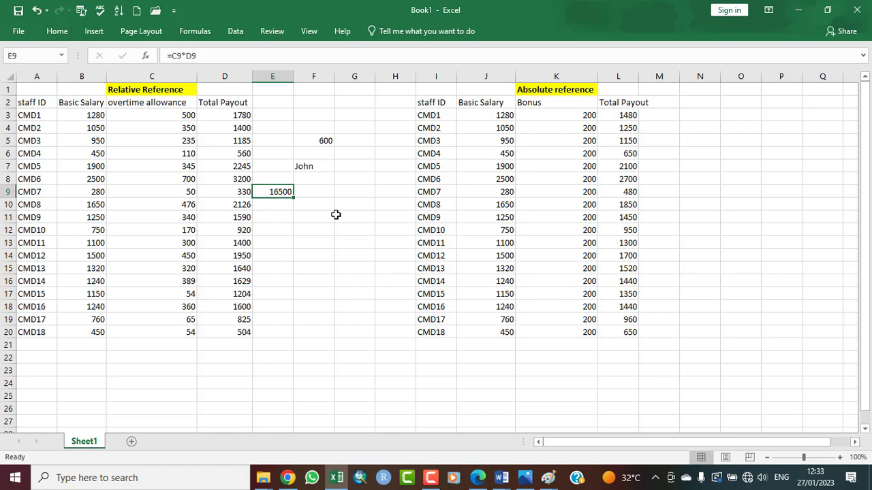
# - Clear the sample contents from cells E9, F7 and F5
pyautogui.press('BackSpace')
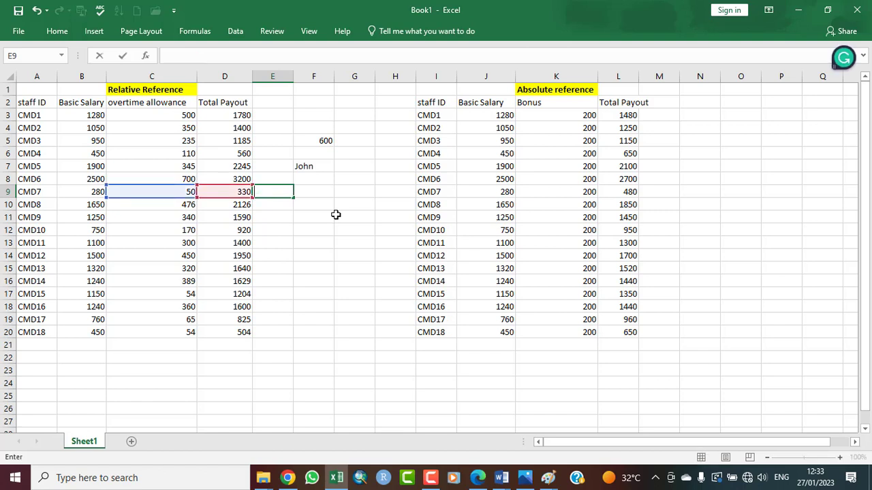
pyautogui.click(309, 167)
pyautogui.press('BackSpace')
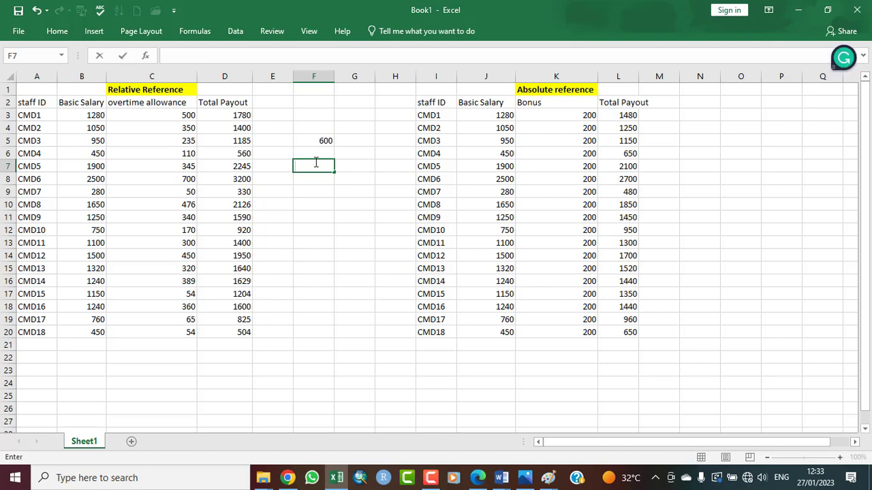
pyautogui.click(321, 139)
pyautogui.press('BackSpace')
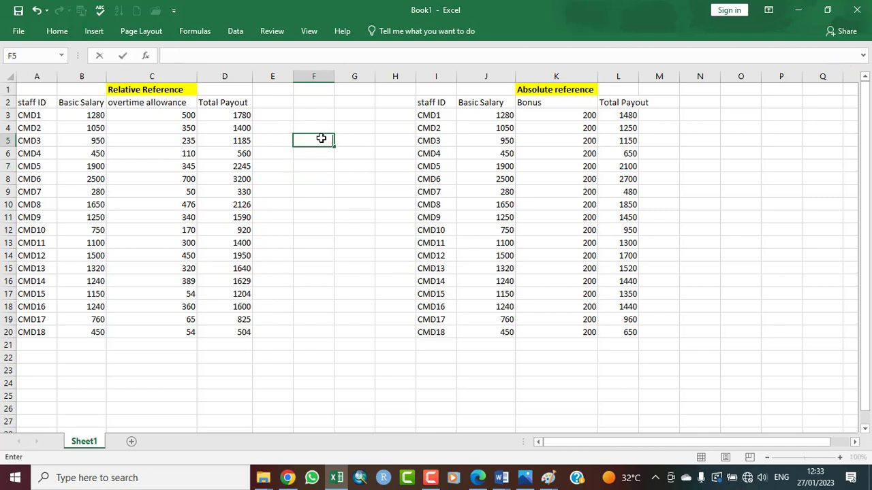
pyautogui.click(320, 206)
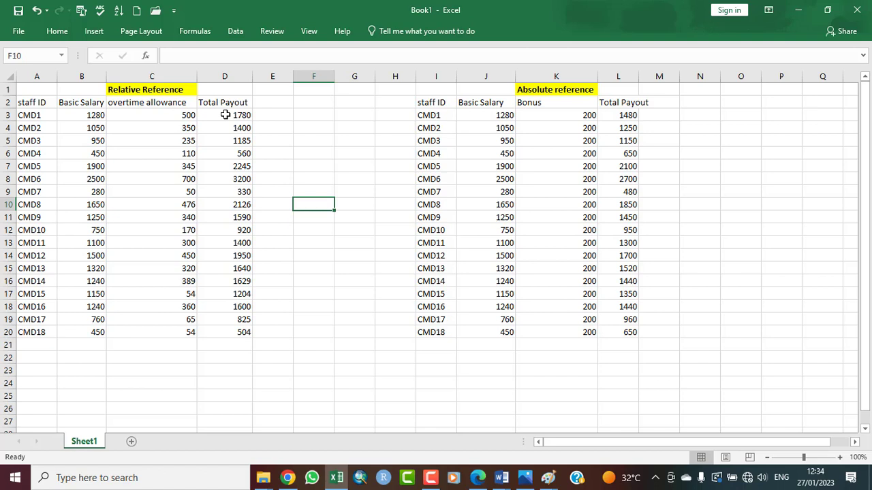
# - Examine the overtime allowance values from C3 to C7 and the Total Payout formula in D3 with its source cells B3 and C3
pyautogui.click(171, 117)
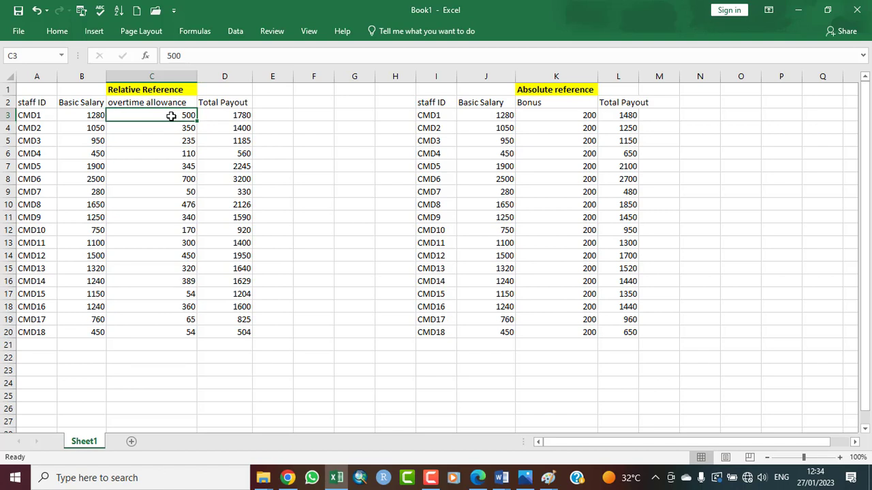
pyautogui.press('Down')
pyautogui.press('Down')
pyautogui.press('Down')
pyautogui.press('Down')
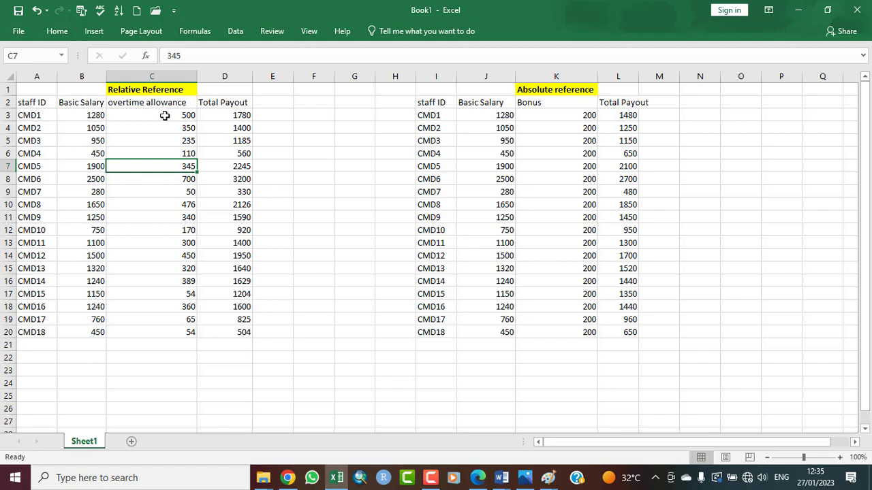
pyautogui.click(222, 116)
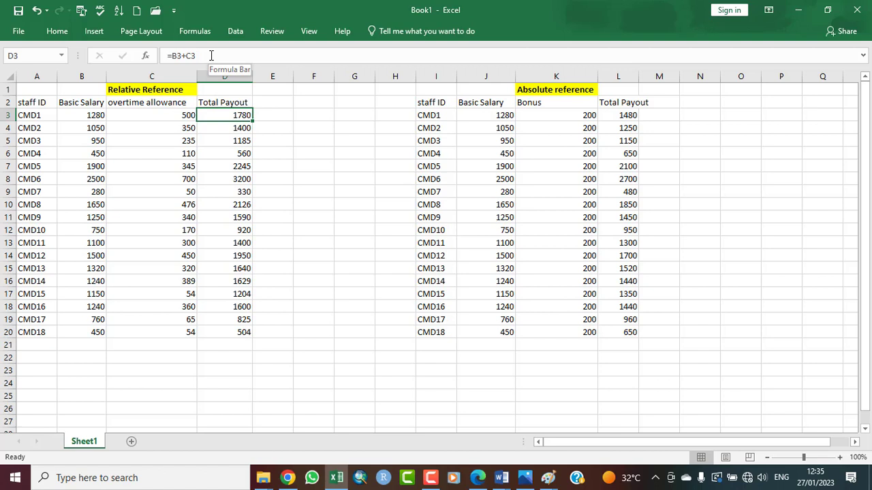
pyautogui.click(154, 116)
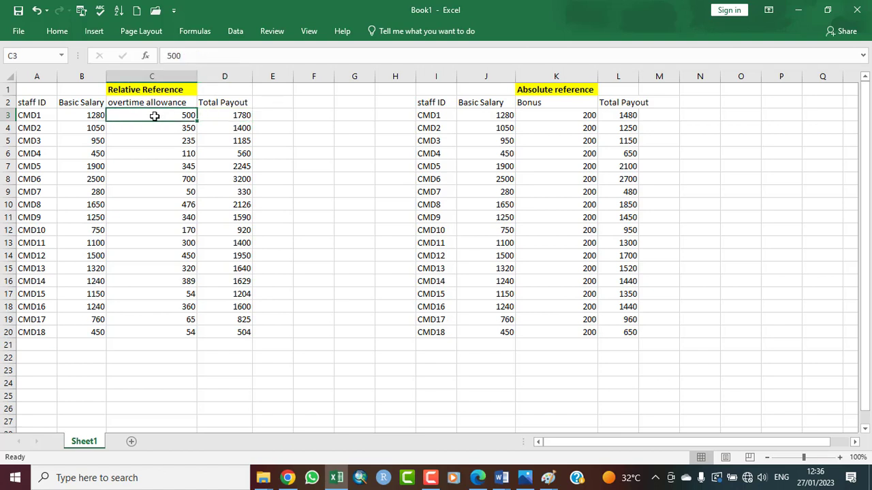
pyautogui.click(89, 114)
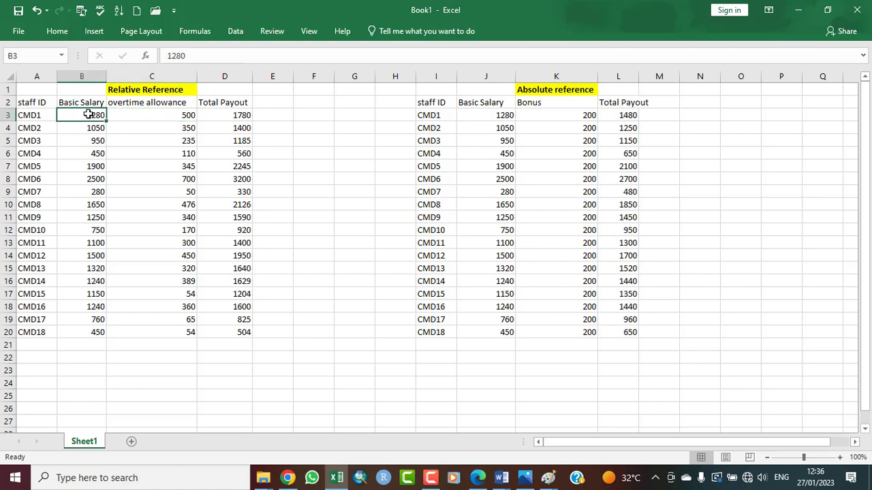
pyautogui.click(149, 116)
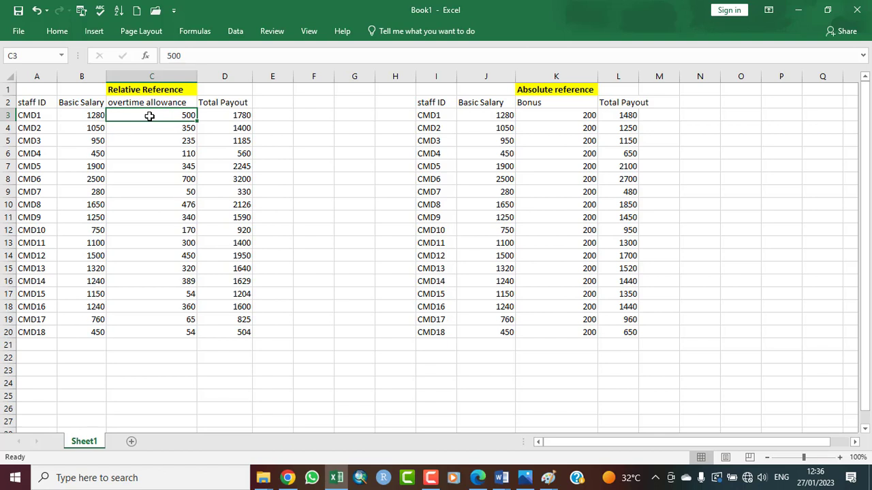
pyautogui.click(247, 117)
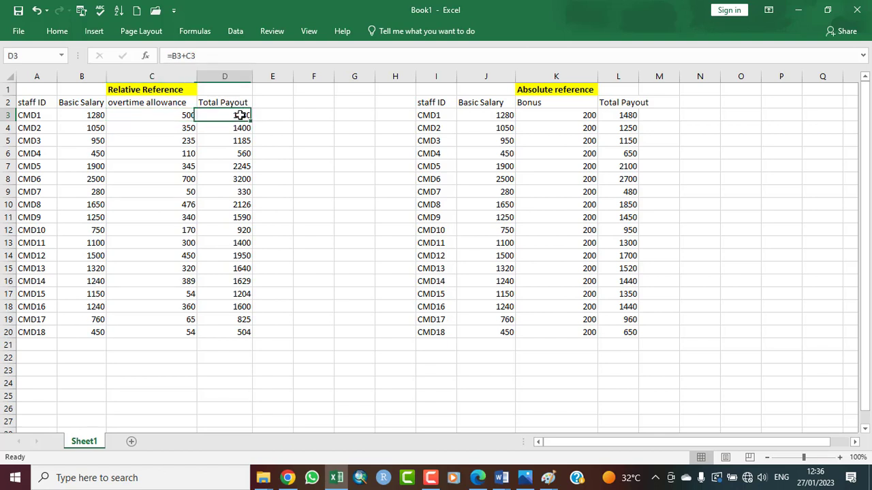
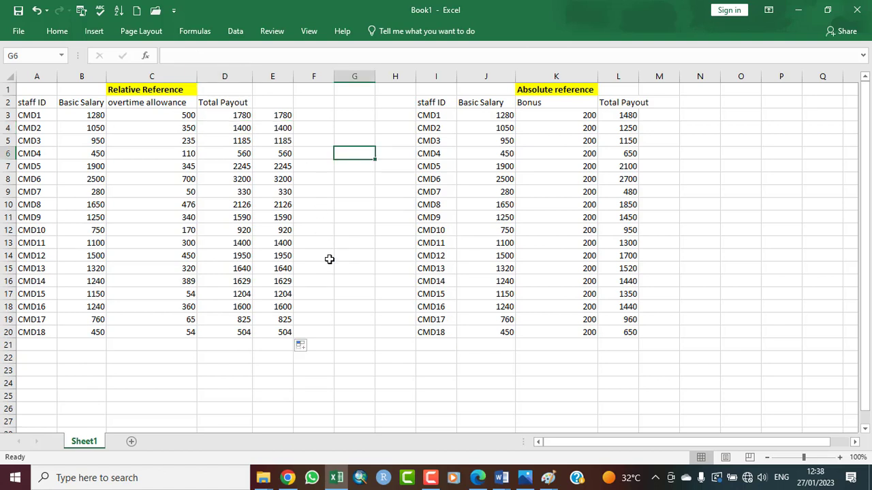
# - Compare the formulas in cells E3 and E4 beside the Total Payout column
pyautogui.click(274, 116)
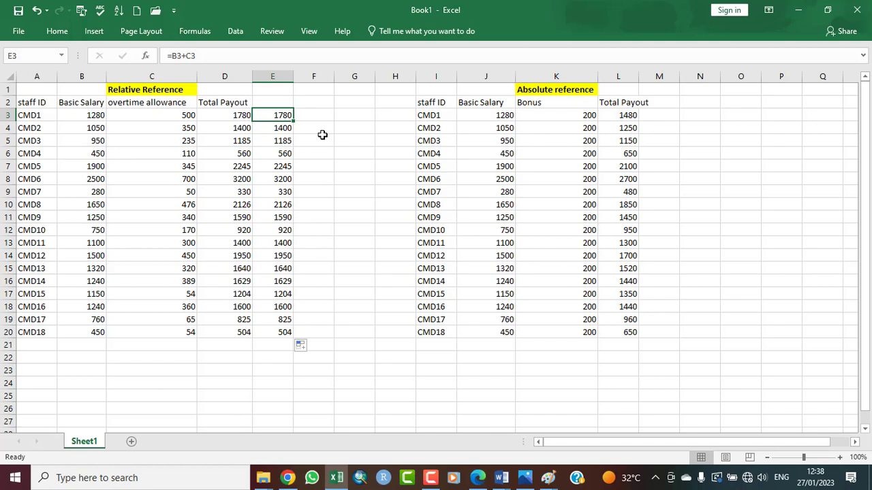
pyautogui.click(282, 129)
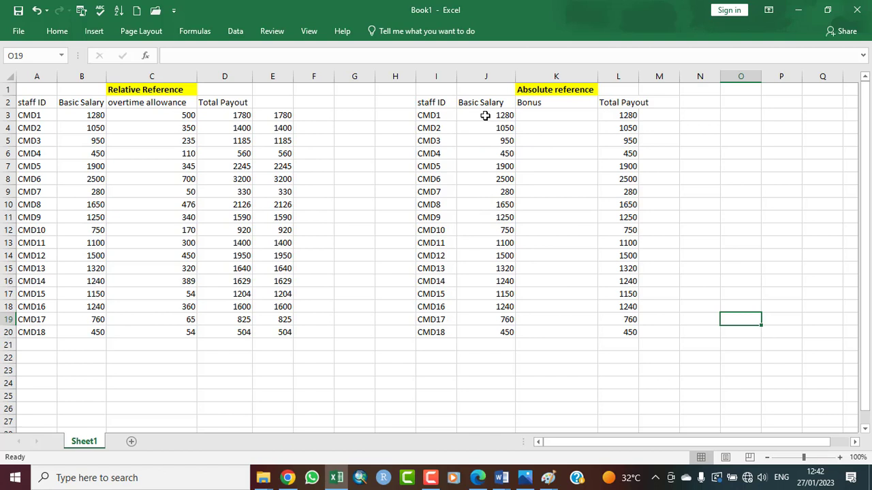
# - Add a bonus input beside the Absolute reference table, with the label "bonus" in N1 and the value 200 in O1
pyautogui.click(548, 115)
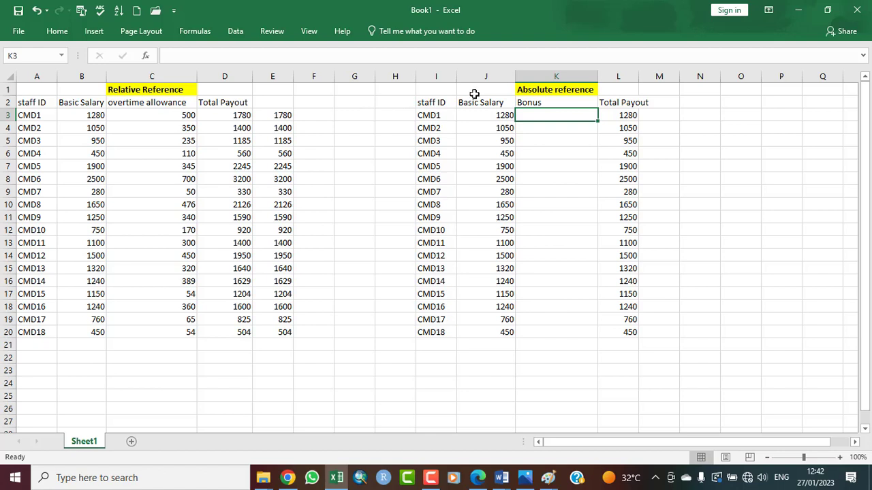
pyautogui.click(703, 89)
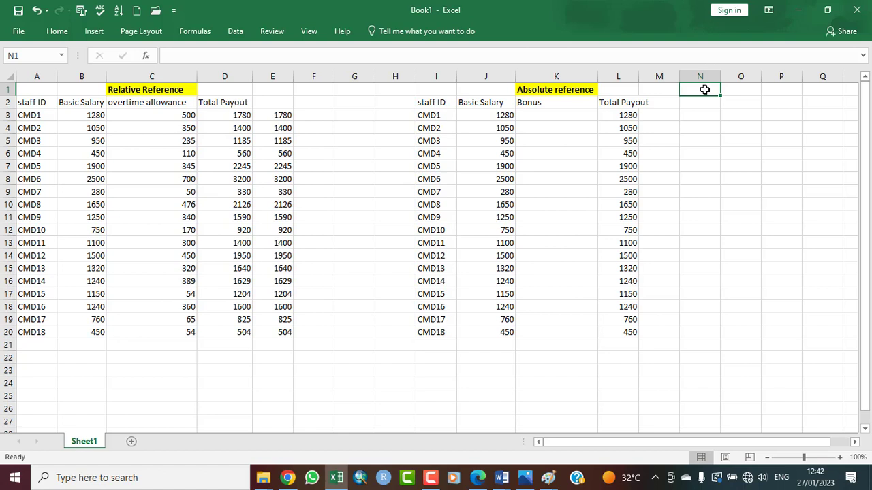
pyautogui.write('bonu')
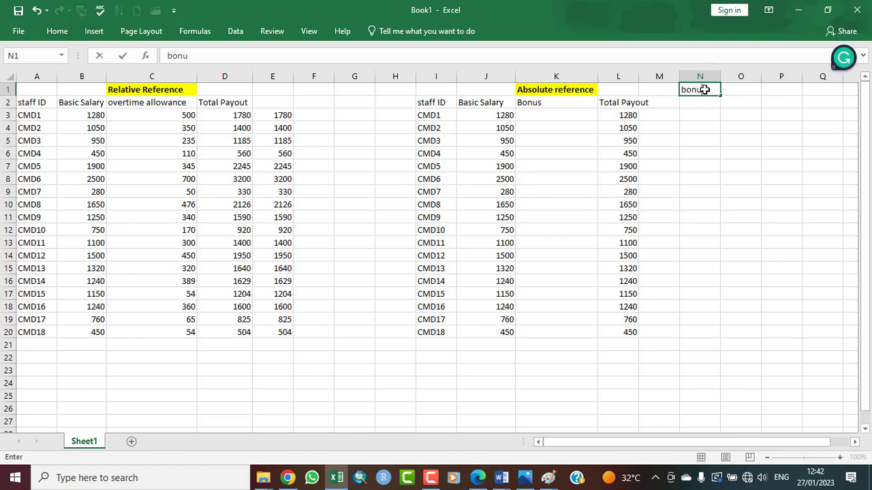
pyautogui.write('s')
pyautogui.click(734, 91)
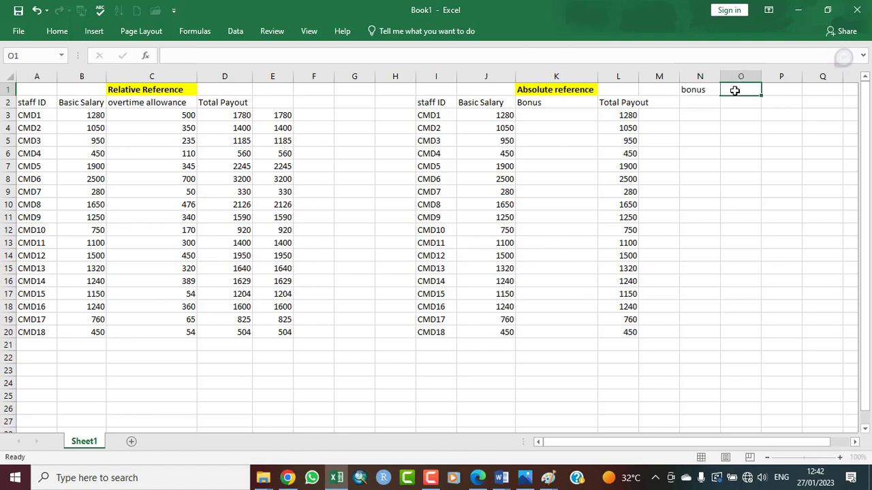
pyautogui.write('200')
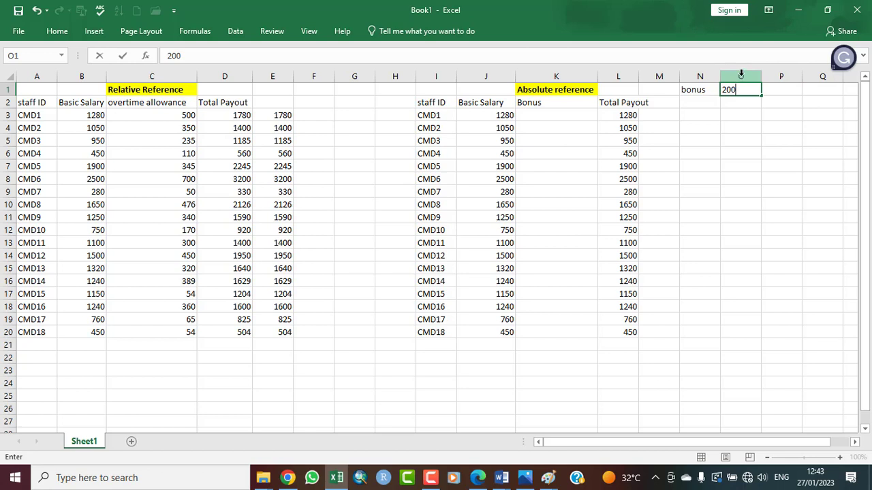
pyautogui.click(786, 90)
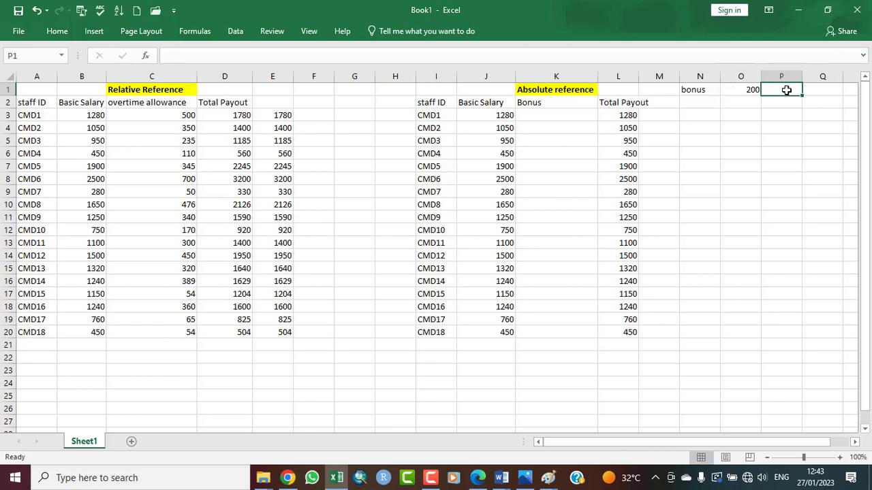
# - Clear the existing Total Payout formulas from L3 to L20 in the Absolute reference table
pyautogui.click(746, 89)
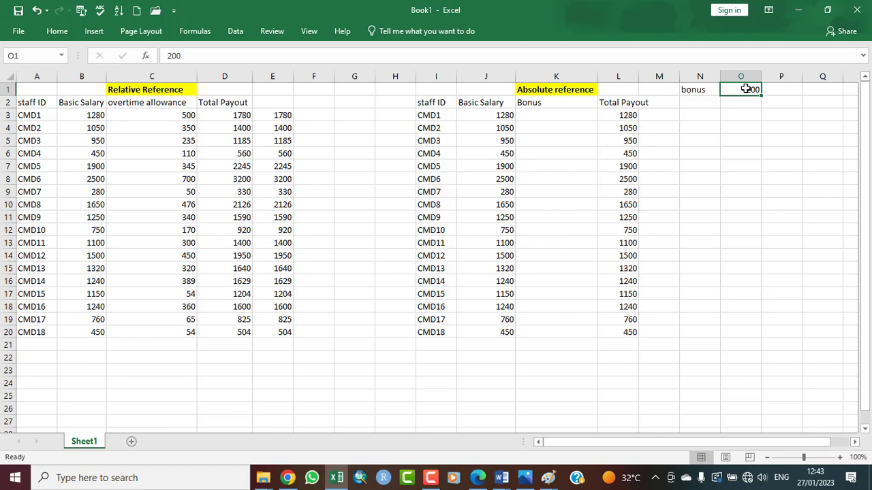
pyautogui.click(625, 113)
pyautogui.moveTo(608, 224); pyautogui.dragTo(618, 334)
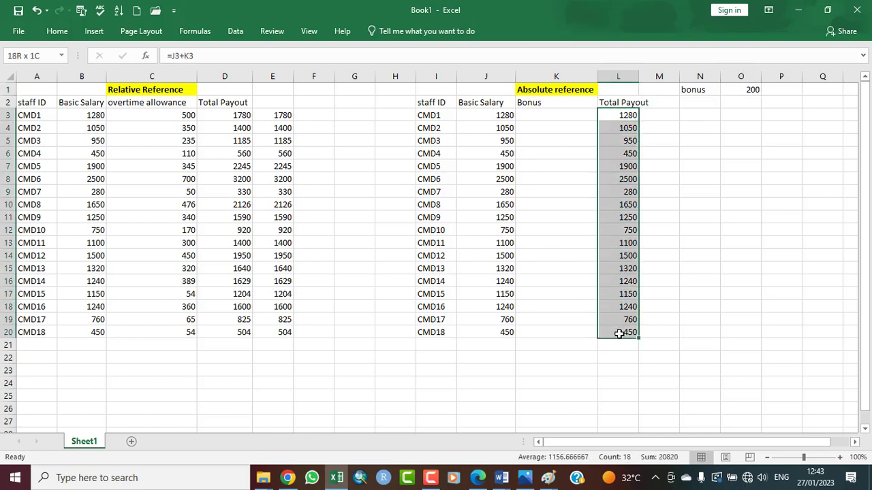
pyautogui.press('Delete')
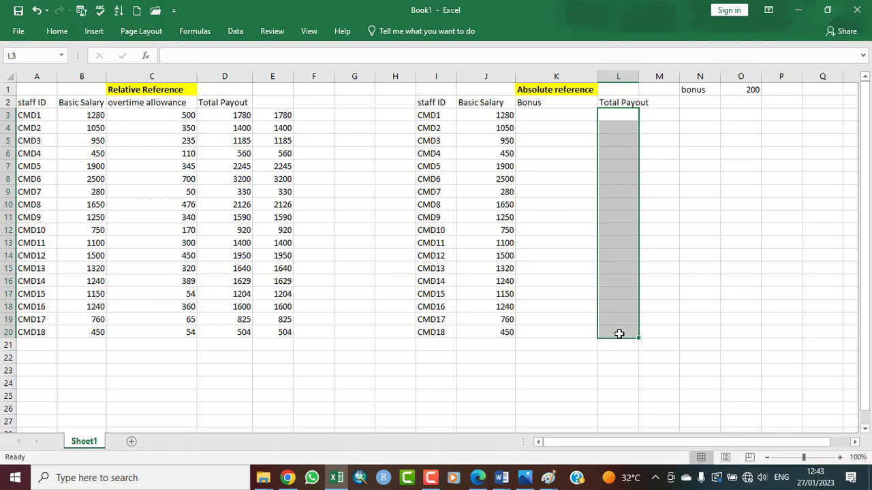
# - Enter the formula =J3+$O$1 in L3 to add the fixed bonus to the basic salary, and fill it down to L20
pyautogui.click(619, 112)
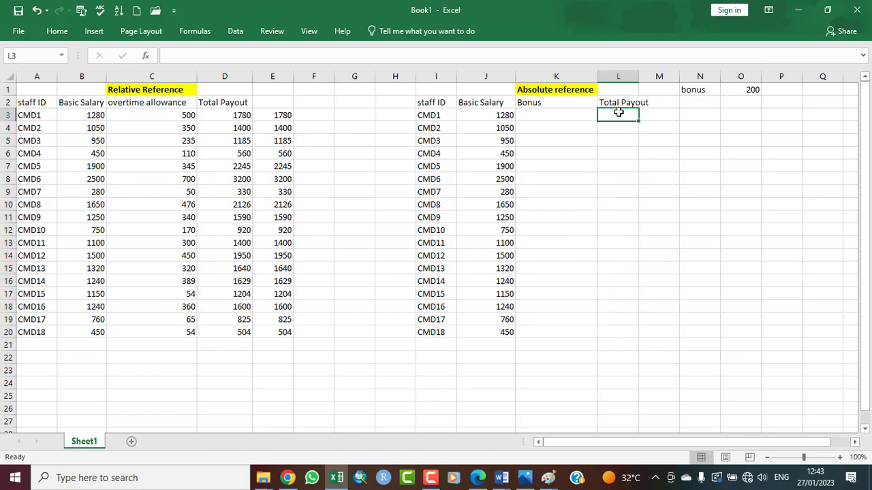
pyautogui.write('=')
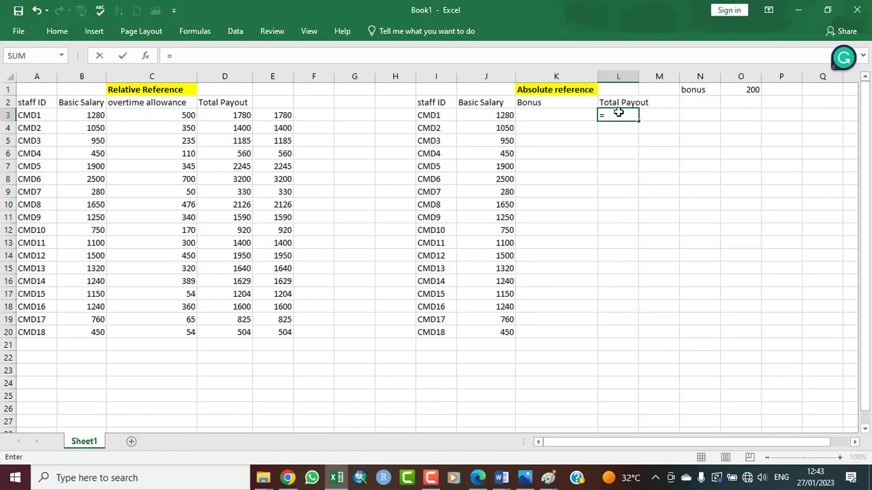
pyautogui.click(488, 115)
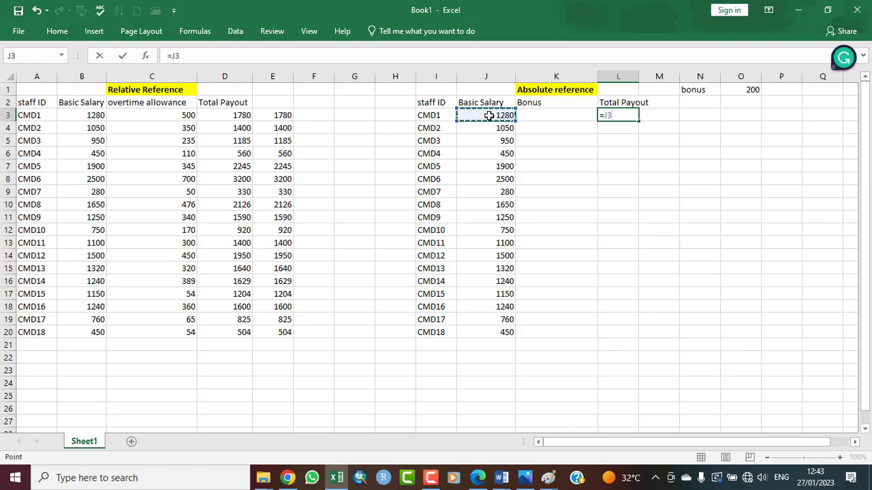
pyautogui.write('+')
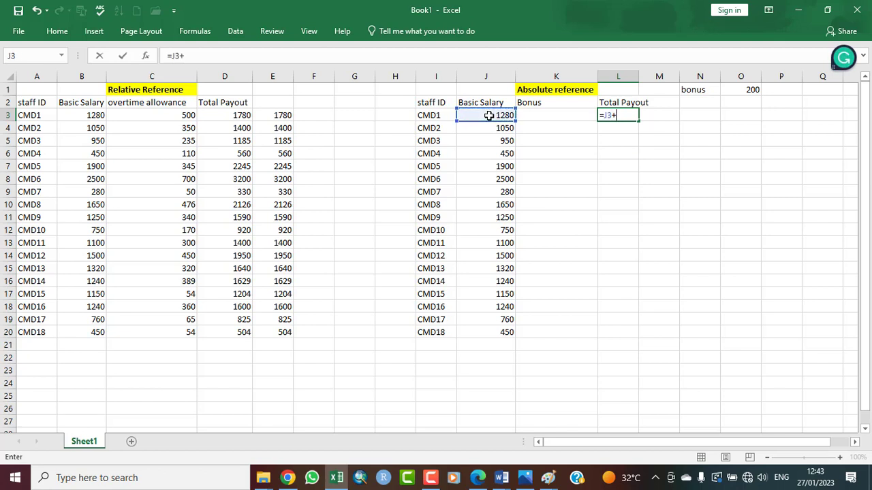
pyautogui.click(743, 89)
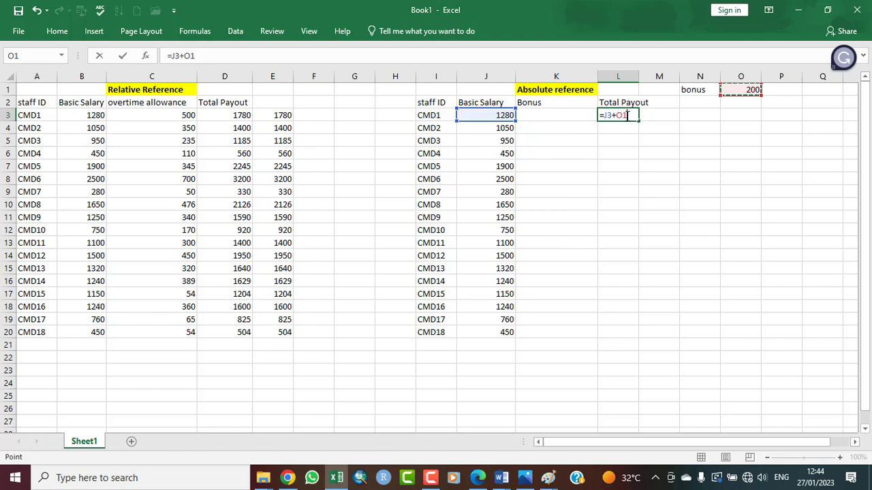
pyautogui.click(616, 115)
pyautogui.write('$O')
pyautogui.write('$')
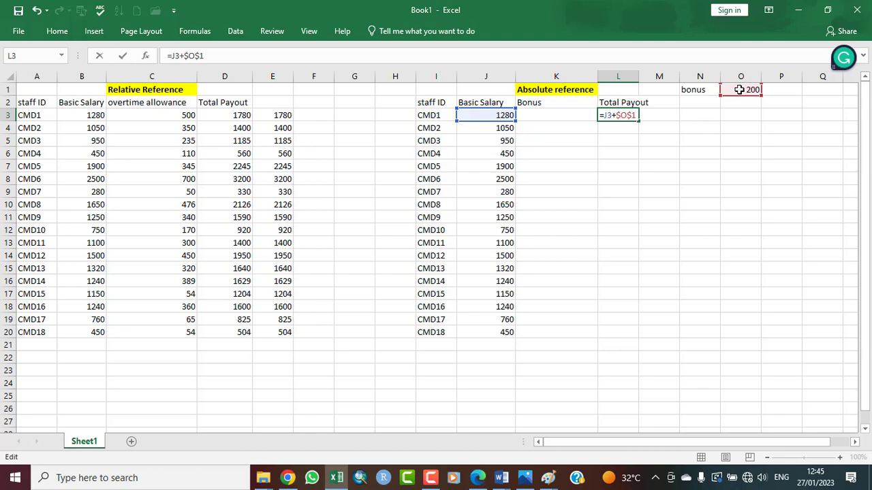
pyautogui.press('Return')
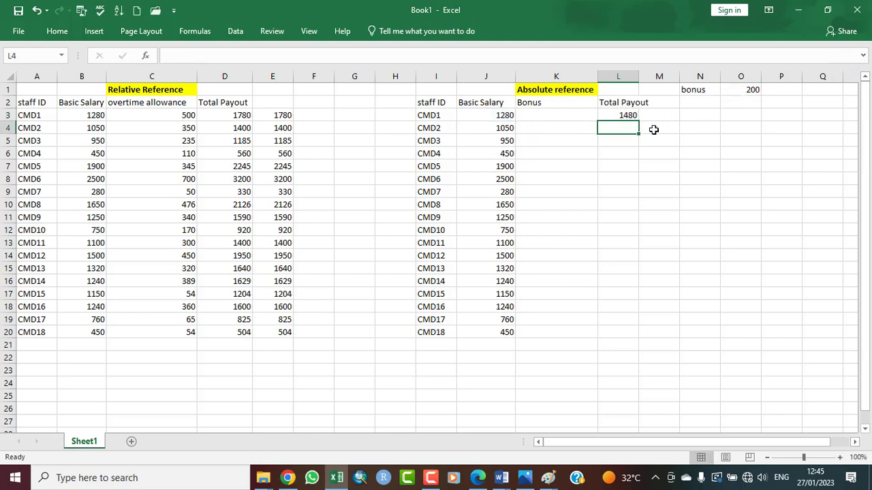
pyautogui.click(618, 113)
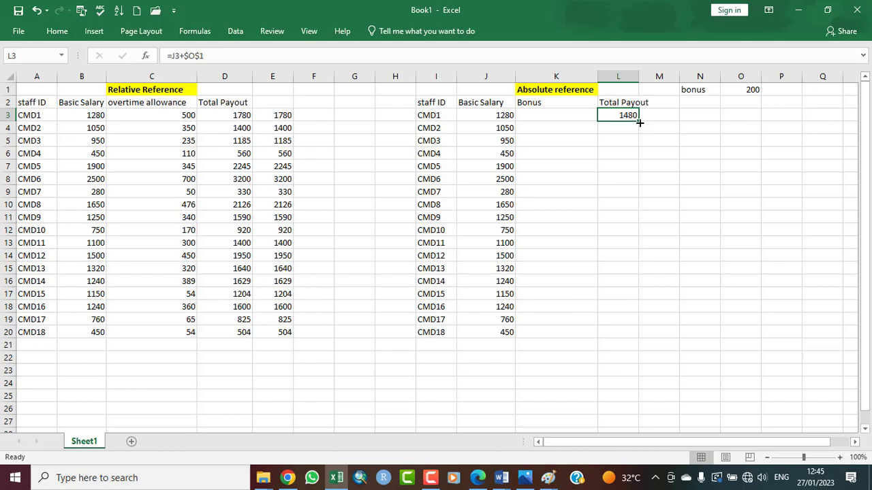
pyautogui.moveTo(638, 121); pyautogui.dragTo(627, 338)
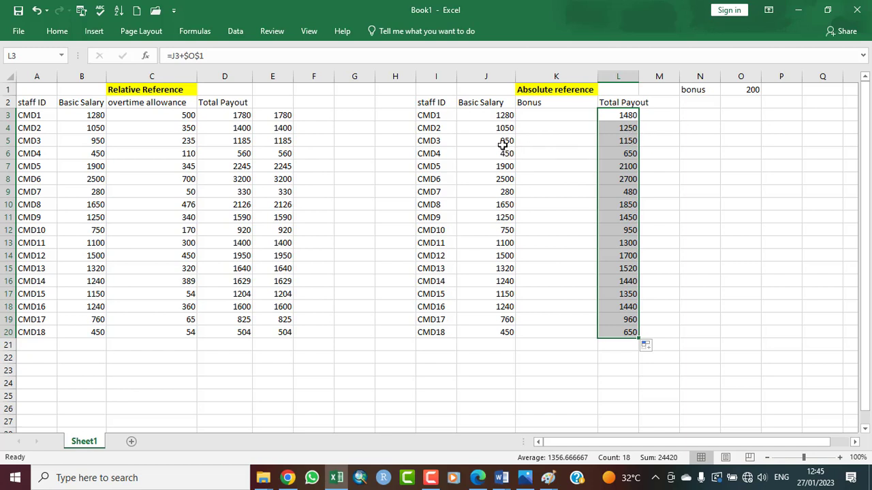
# - Compare the Total Payout formulas in L3, L4 and L5 with the bonus cell O1 that they reference
pyautogui.click(626, 115)
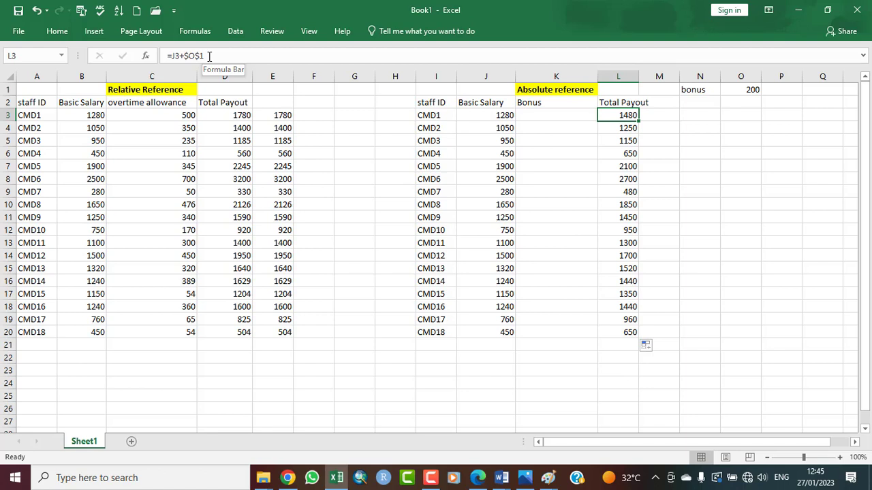
pyautogui.click(622, 128)
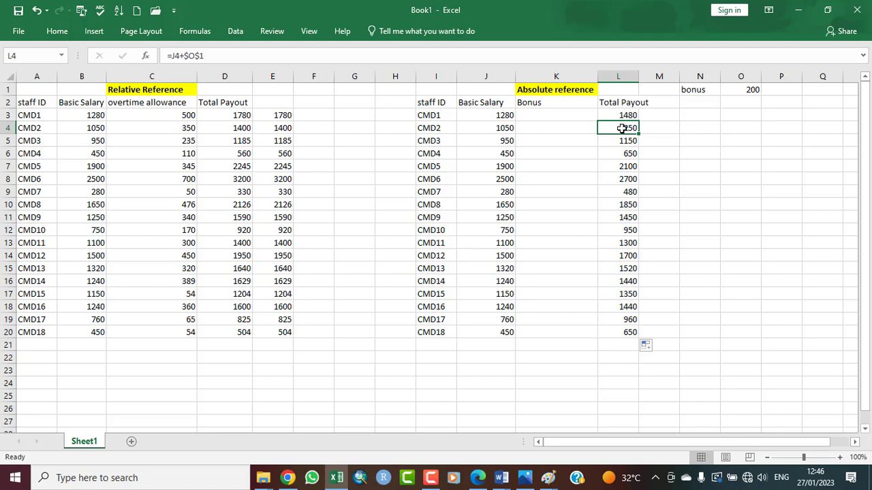
pyautogui.click(748, 91)
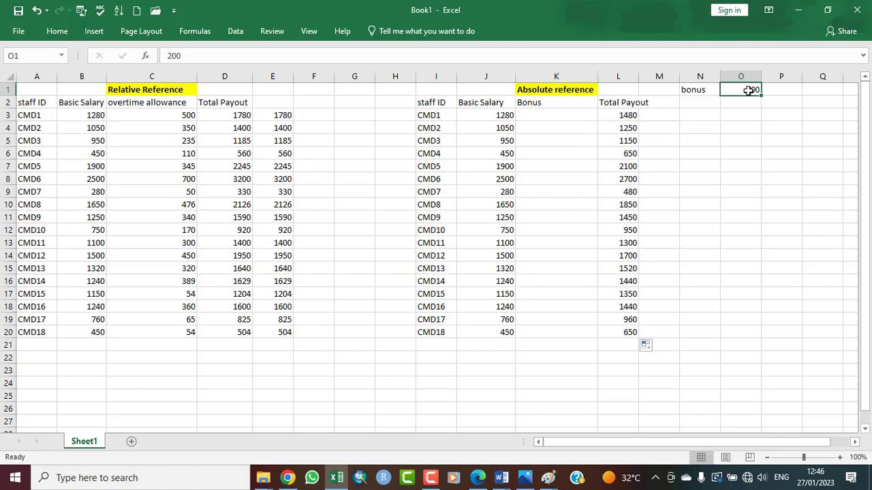
pyautogui.click(622, 116)
pyautogui.click(622, 140)
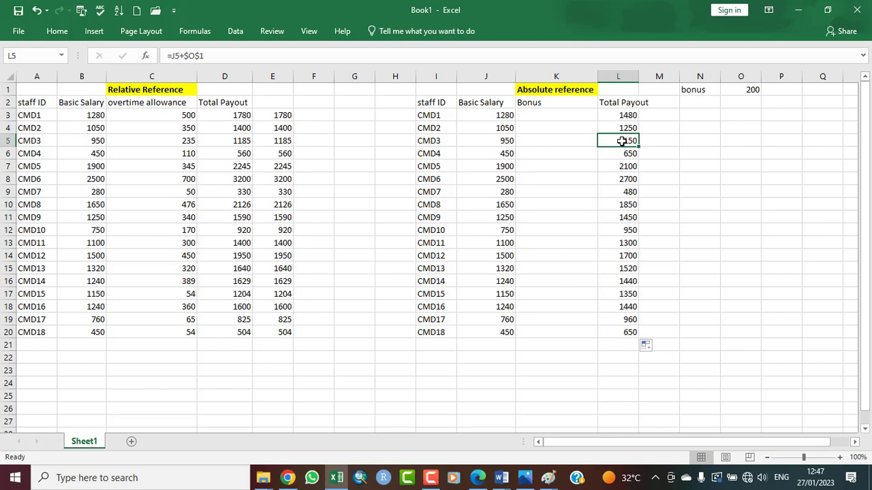
pyautogui.click(741, 90)
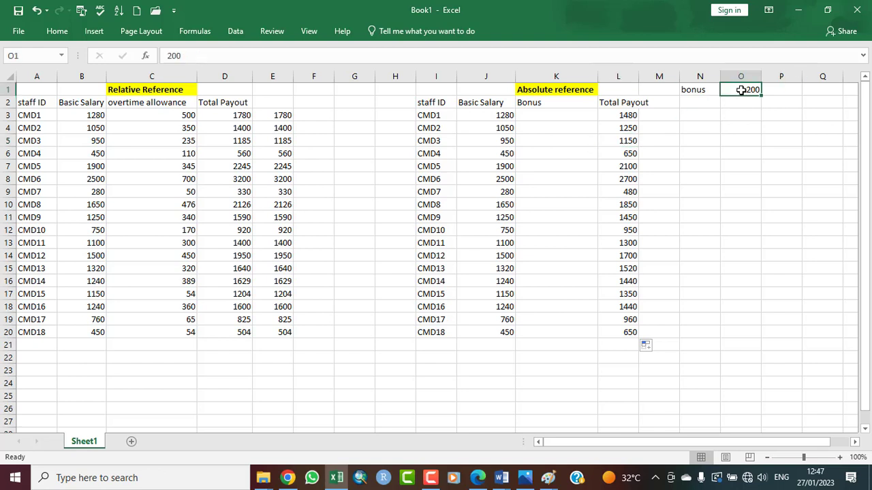